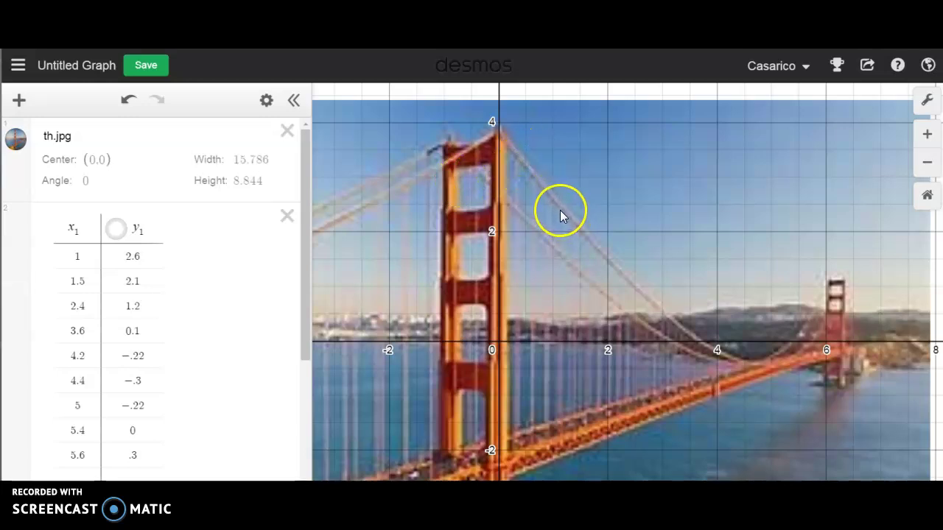
- Show the data table's points on the graph over the bridge image
left_click(116, 228)
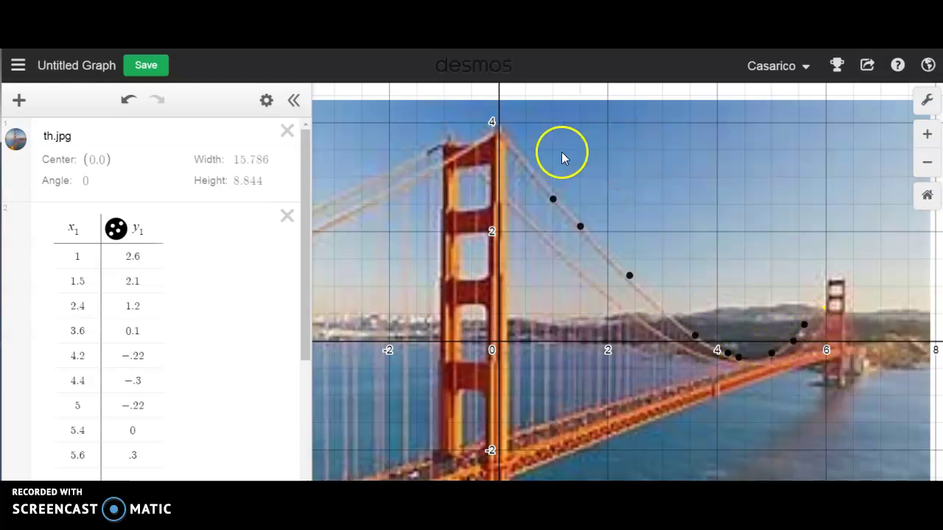
left_click_drag(306, 171, 304, 243)
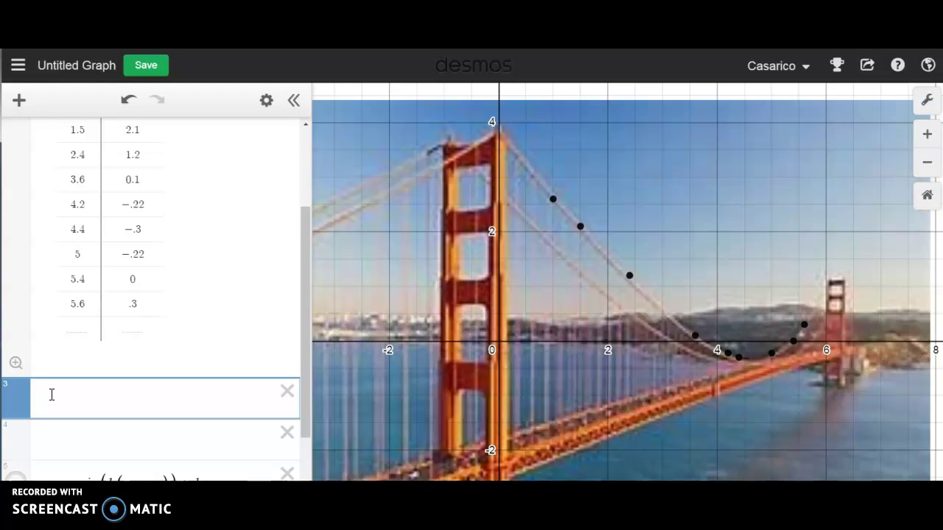
- Examine the x₁ and y₁ column headings of the data table to identify the variable names for the regression
scroll(52, 395, "up", 3)
left_click(116, 227)
left_click(112, 232)
left_click(72, 231)
left_click(114, 229)
left_click(69, 231)
left_click(86, 234)
left_click(69, 228)
left_click(142, 231)
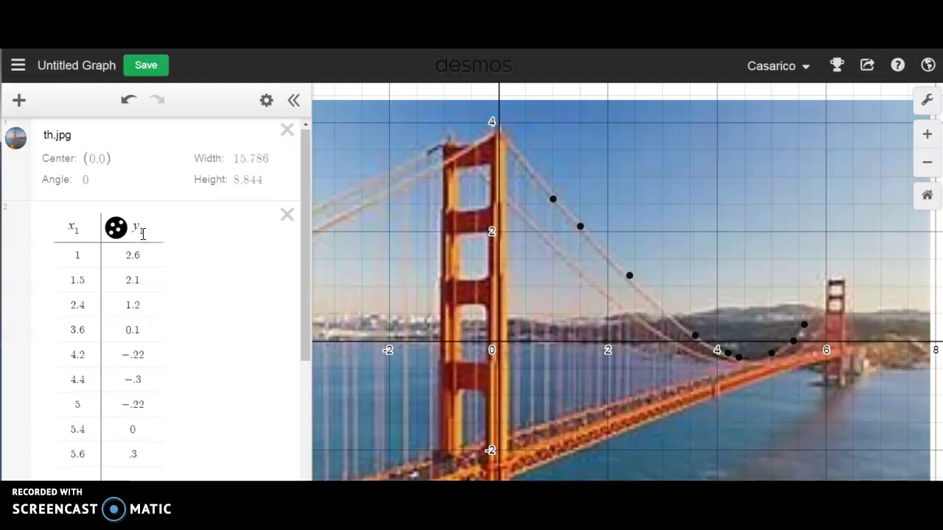
- Enter the quadratic regression y₁ ~ ax₁² + bx₁ + c in the empty expression below the data table
scroll(88, 309, "down", 4)
left_click(42, 351)
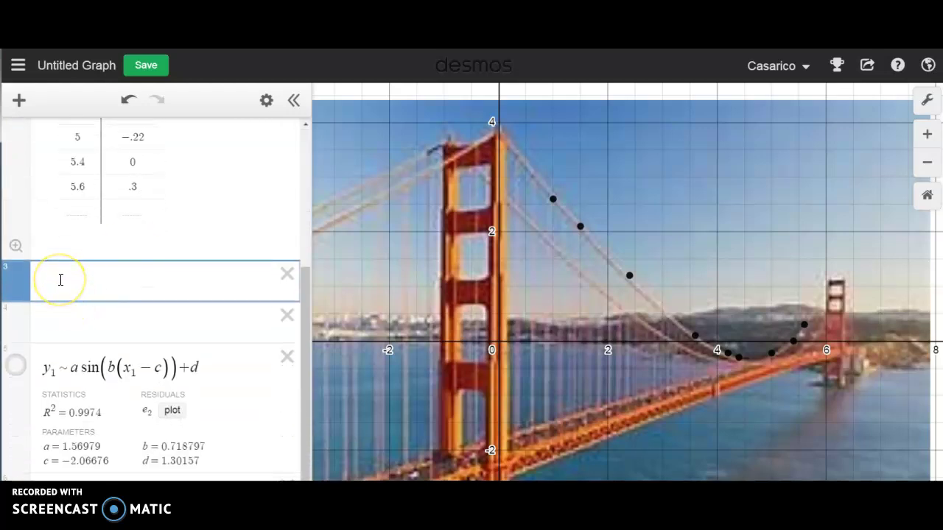
scroll(60, 279, "up", 2)
scroll(60, 279, "down", 1)
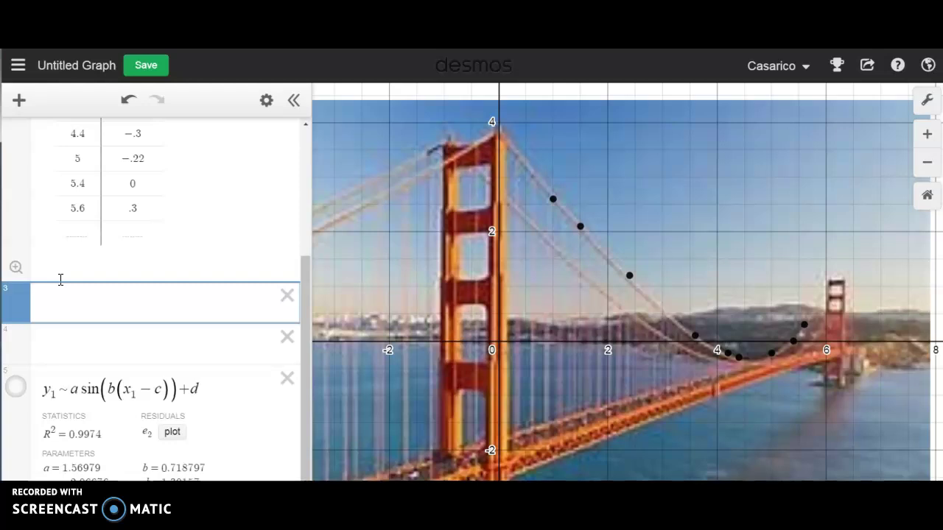
type("y_1")
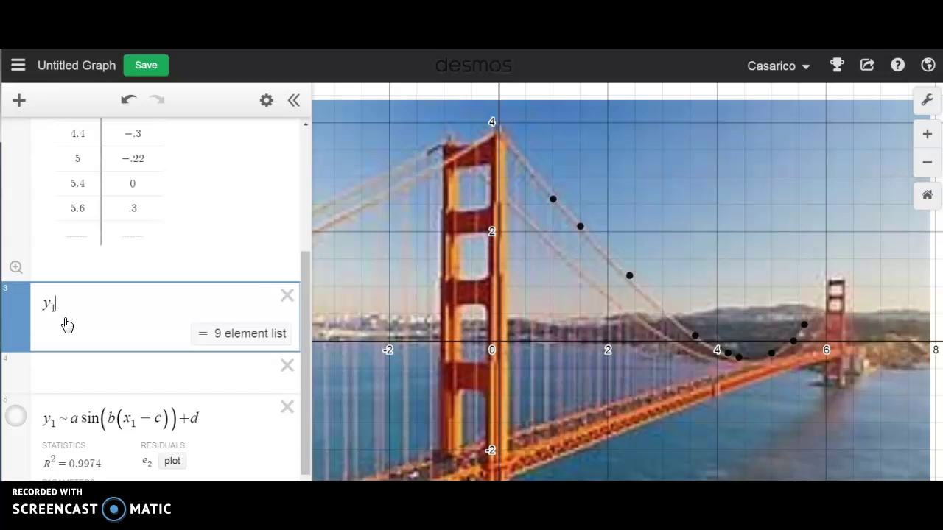
type("~")
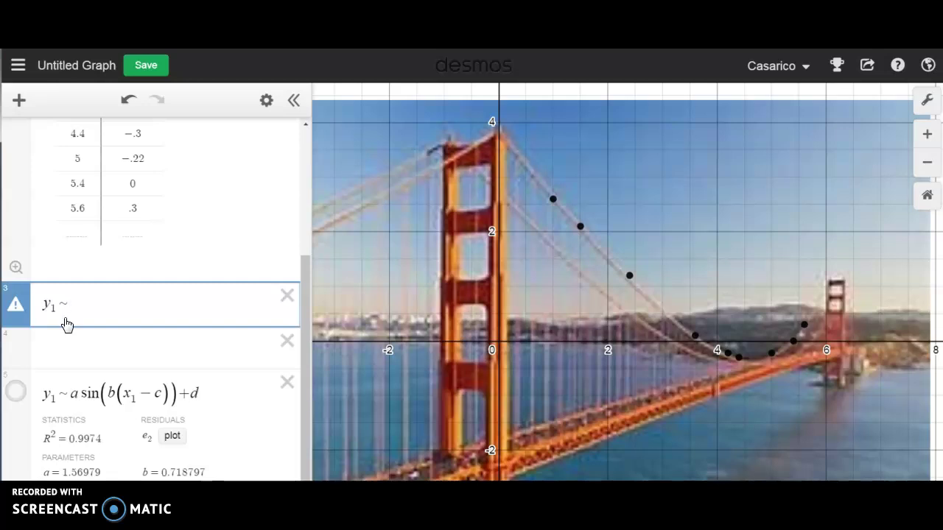
type("a")
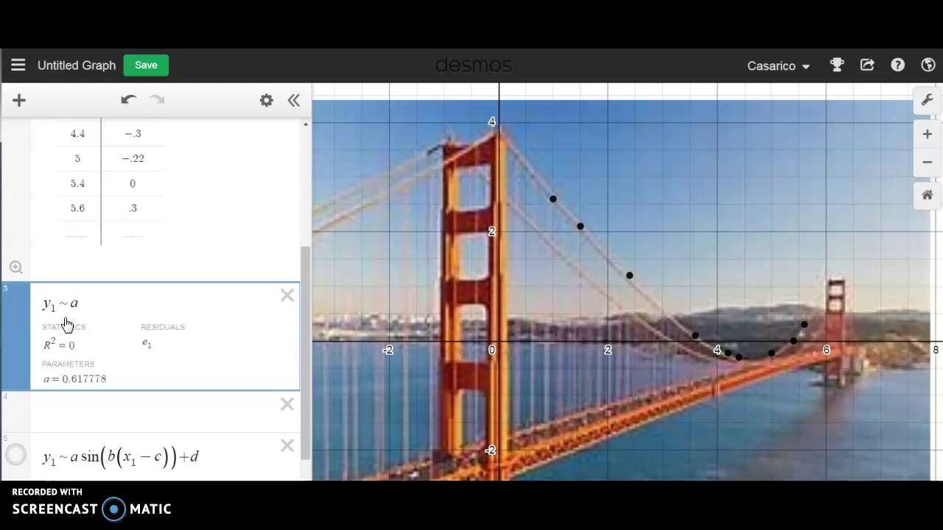
type("x_1")
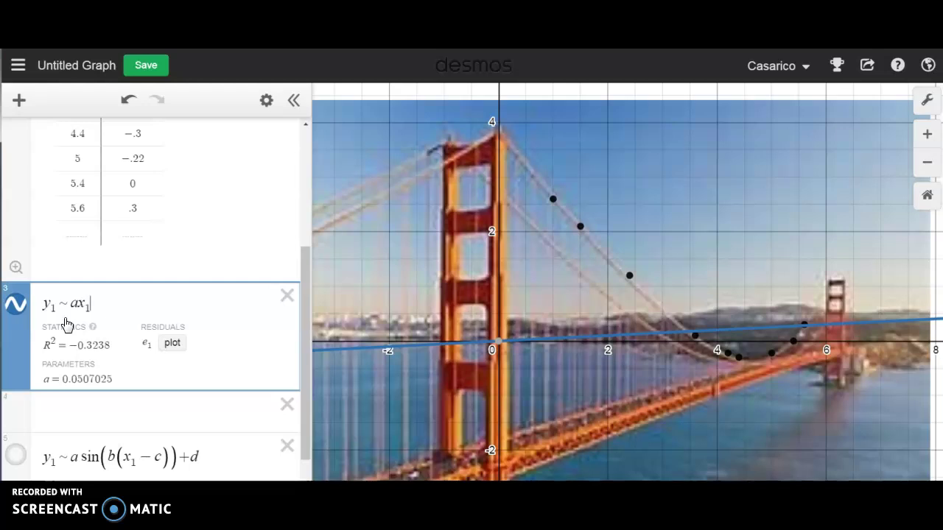
type("^2")
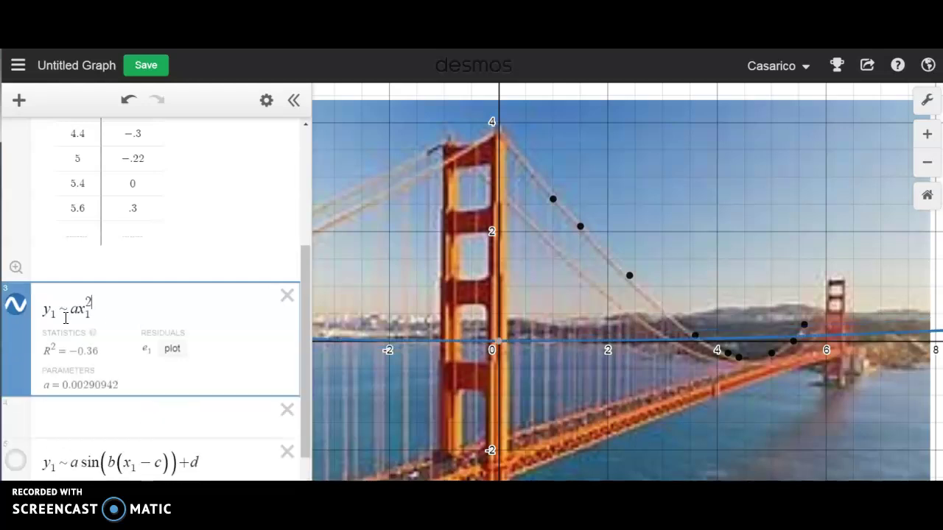
key("Right")
type("+b")
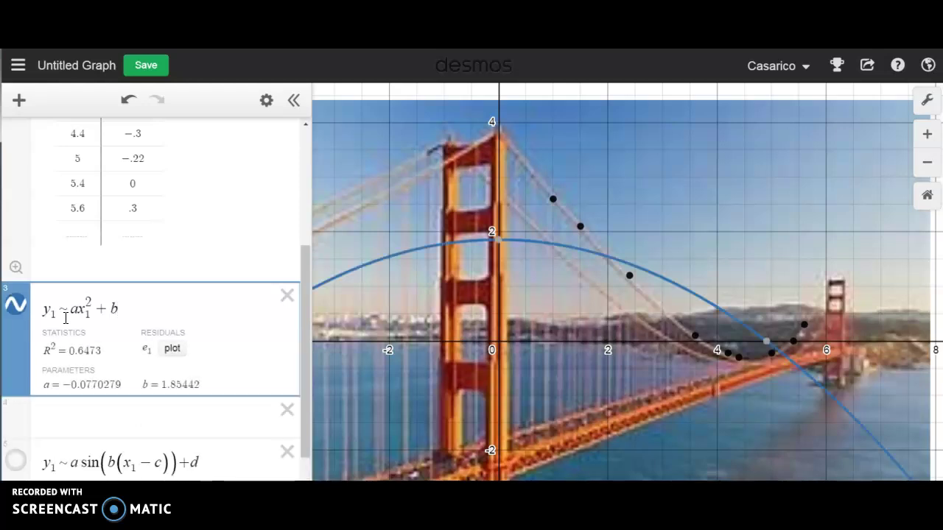
type("x_1")
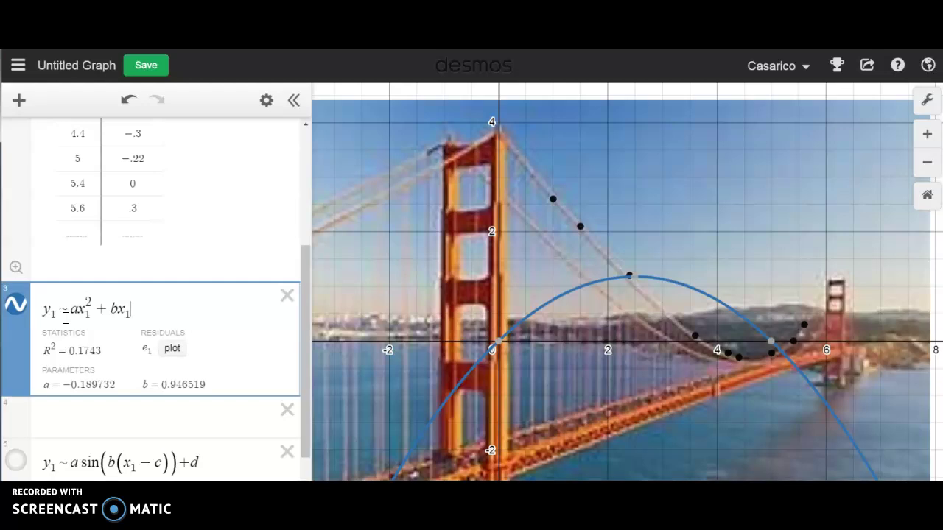
type("+c")
left_click_drag(37, 316, 86, 316)
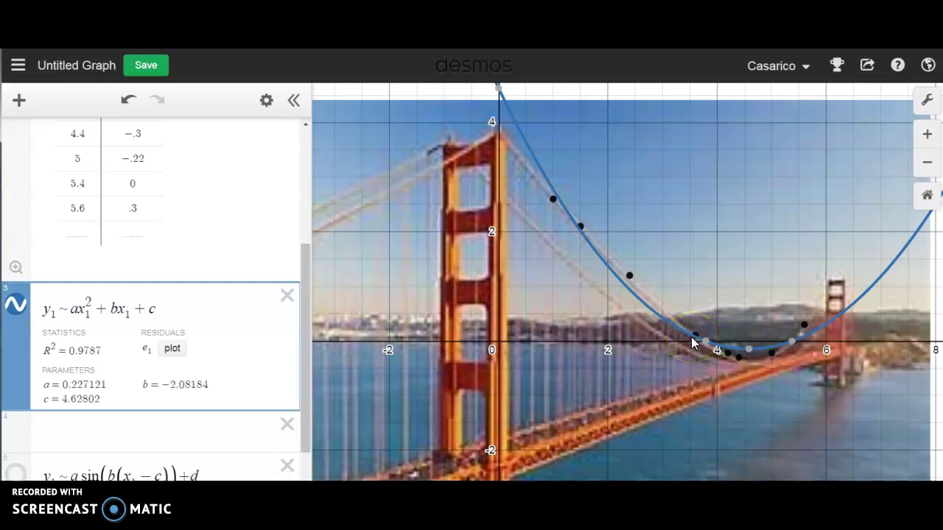
- Show the sine regression curve and hide the quadratic one to compare the sine fit with the cable points
left_click(304, 326)
left_click_drag(303, 325, 301, 379)
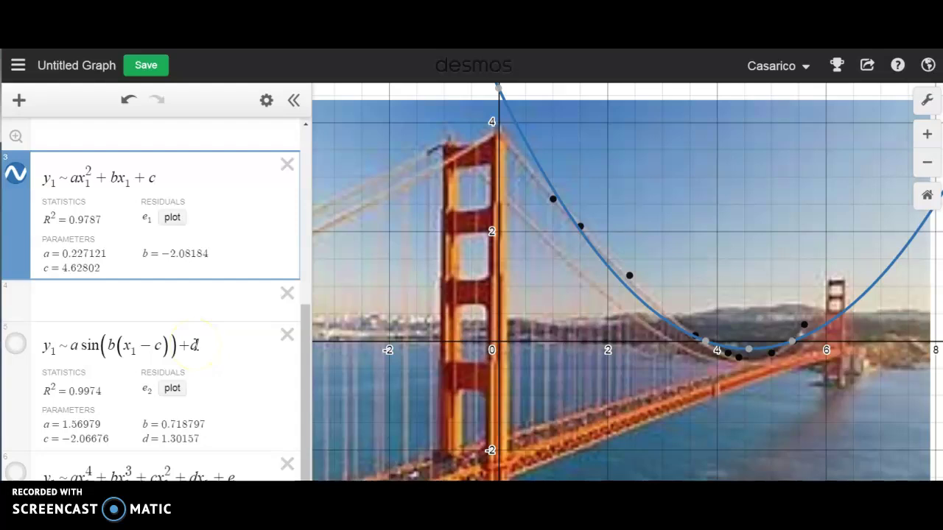
left_click(17, 346)
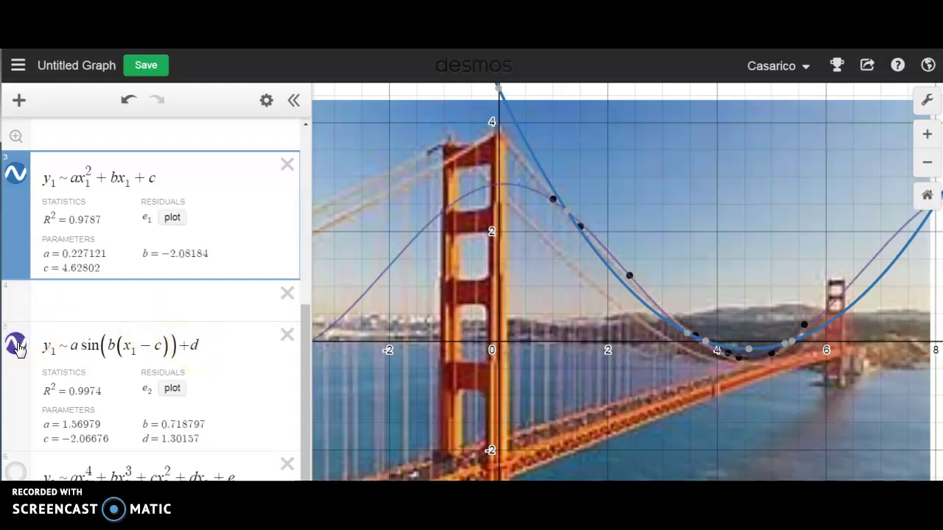
left_click(17, 176)
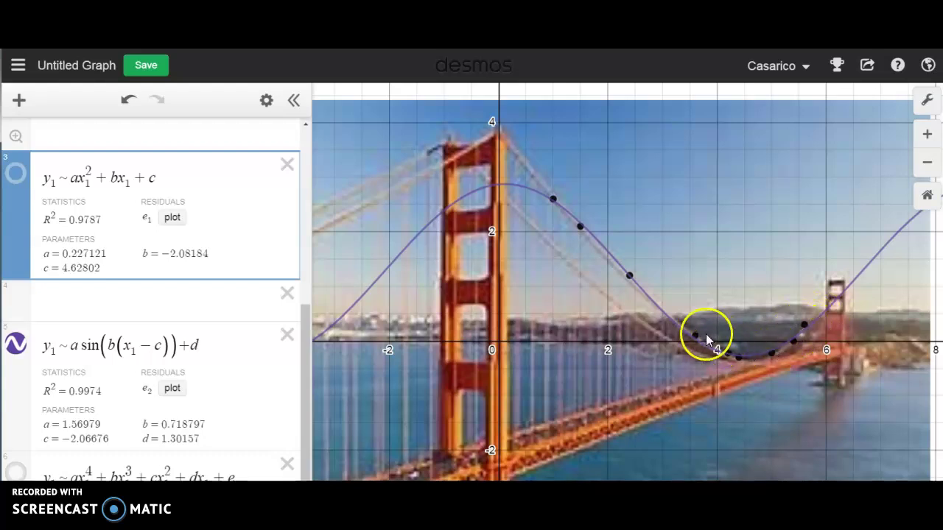
left_click(554, 199)
left_click(166, 283)
left_click(370, 301)
left_click(547, 275)
left_click(554, 199)
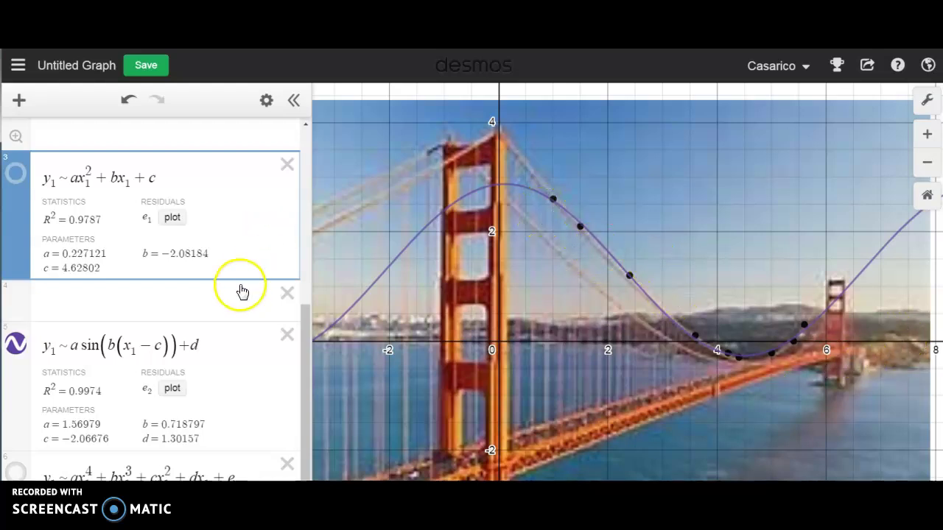
- Show only the quartic regression curve and rename its constant term from e to f
scroll(242, 290, "down", 3)
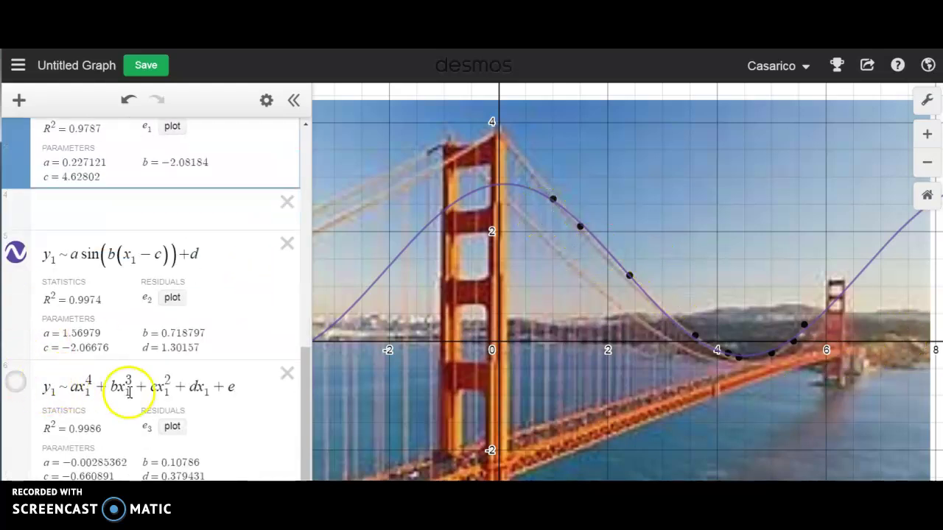
left_click(15, 383)
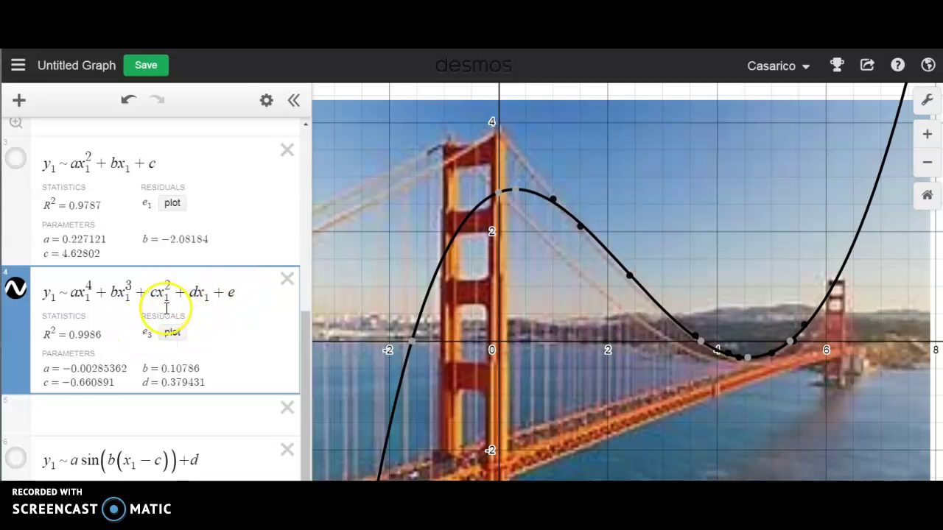
left_click(237, 293)
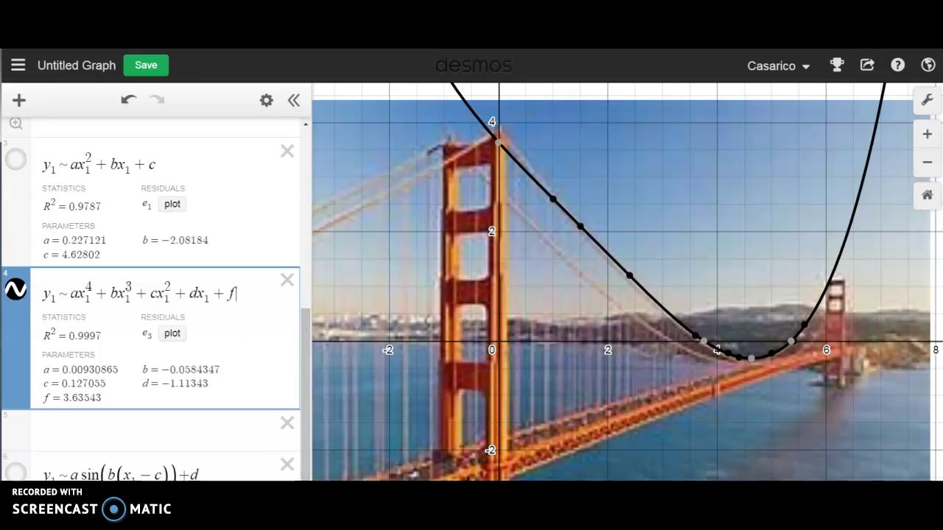
- Paste the fitted quartic .00930865x⁴ − .0584347x³ + .127055x² − 1.11343x + 3.63543 {0 < x < 6} into the empty expression and review it to its end
left_click(162, 434)
key("ctrl+v")
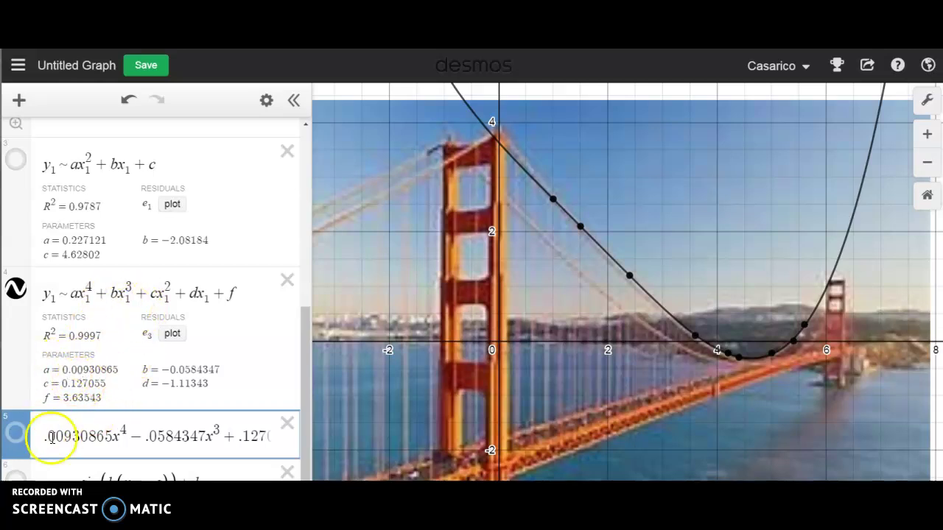
left_click(214, 435)
key("Right")
key("Right")
key("Right")
key("Right")
key("Right")
key("Right")
key("Right")
key("Right")
key("Right")
key("Right")
key("Right")
key("Right")
key("Right")
key("Right")
key("Right")
key("Right")
key("Right")
key("Right")
key("Right")
key("Right")
key("Right")
key("Right")
key("Right")
key("Right")
key("Right")
key("Right")
key("Right")
key("Right")
key("Right")
key("Right")
key("Right")
key("Right")
key("Right")
key("Right")
key("Right")
key("Right")
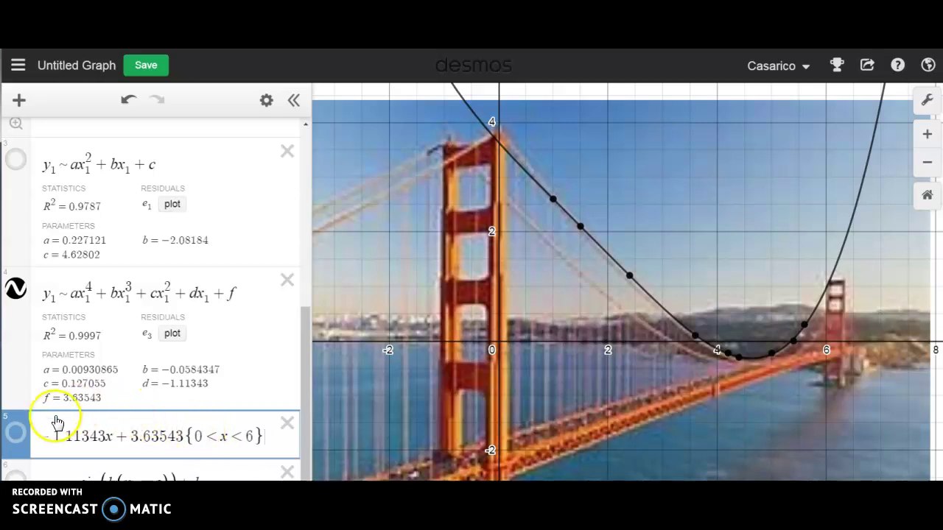
- Show the domain-restricted quartic curve and hide both the quartic regression curve and the table's points
left_click(15, 434)
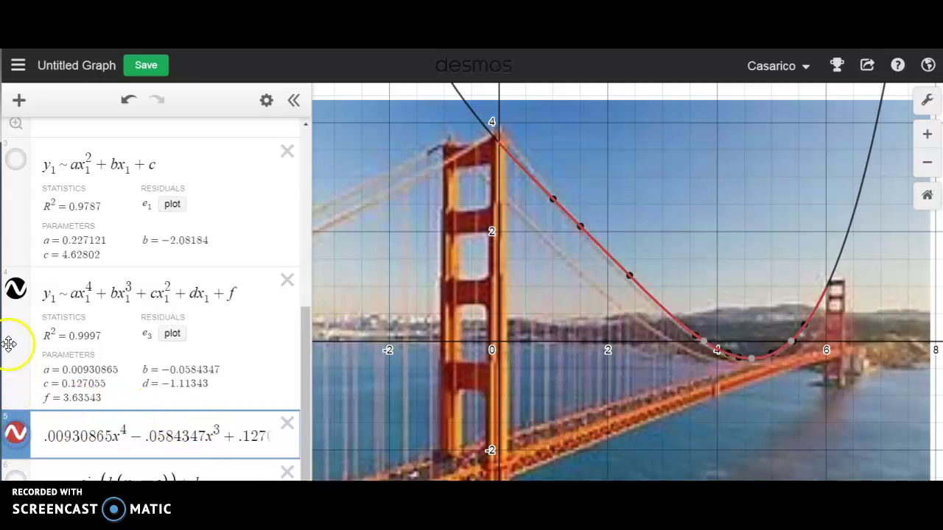
left_click(18, 293)
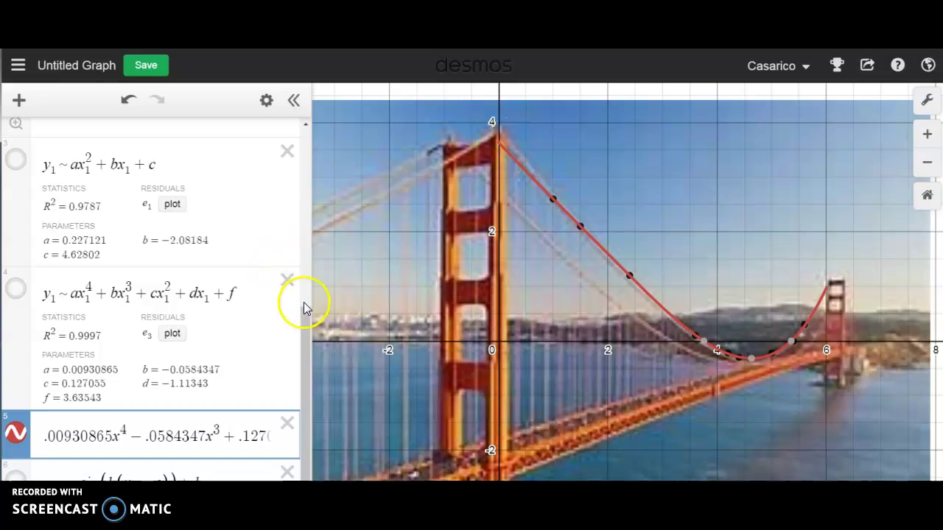
left_click_drag(304, 314, 308, 137)
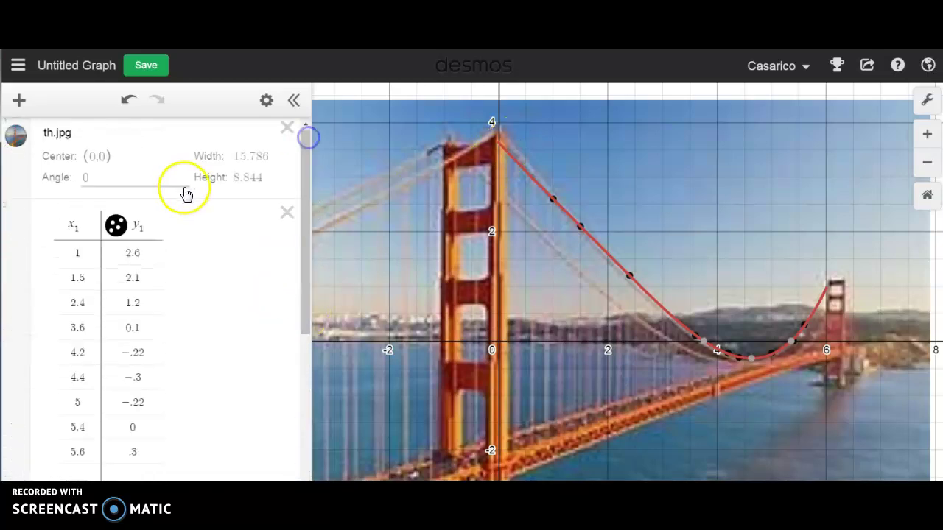
left_click(116, 226)
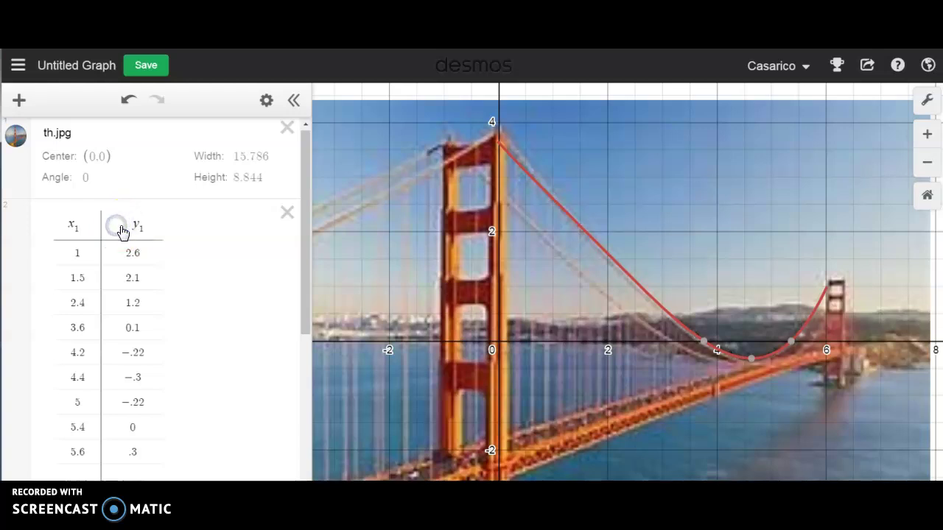